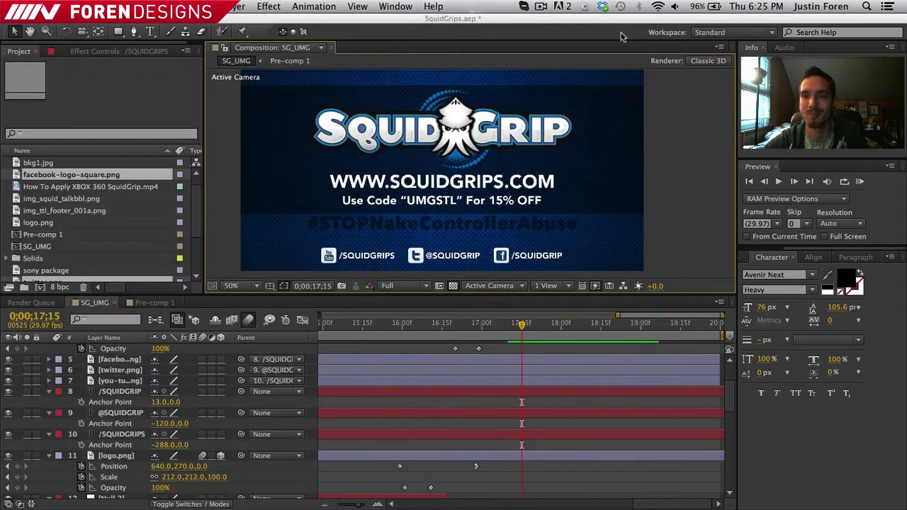
double_click(500, 182)
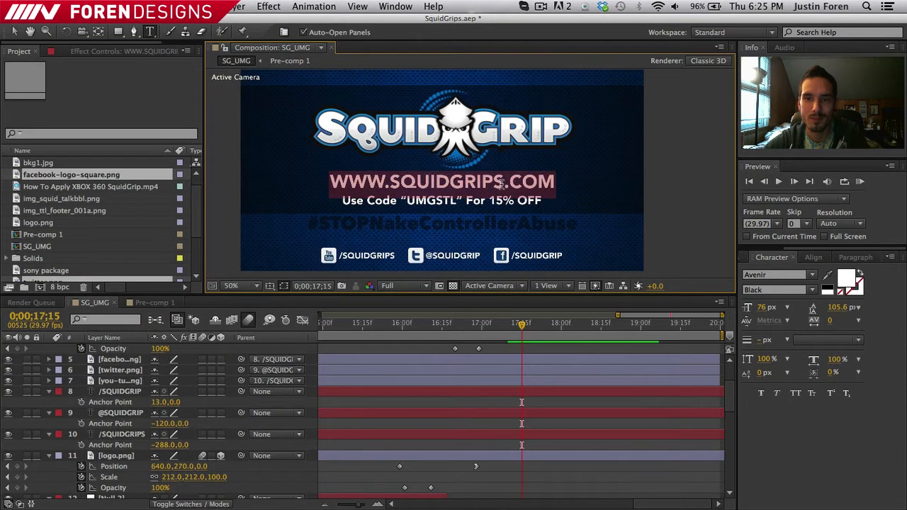
left_click(503, 183)
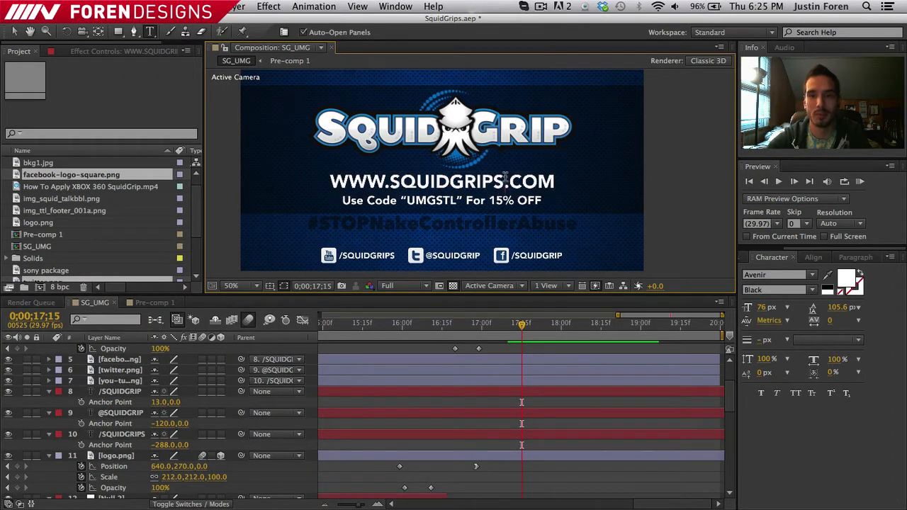
key("BackSpace")
left_click(13, 31)
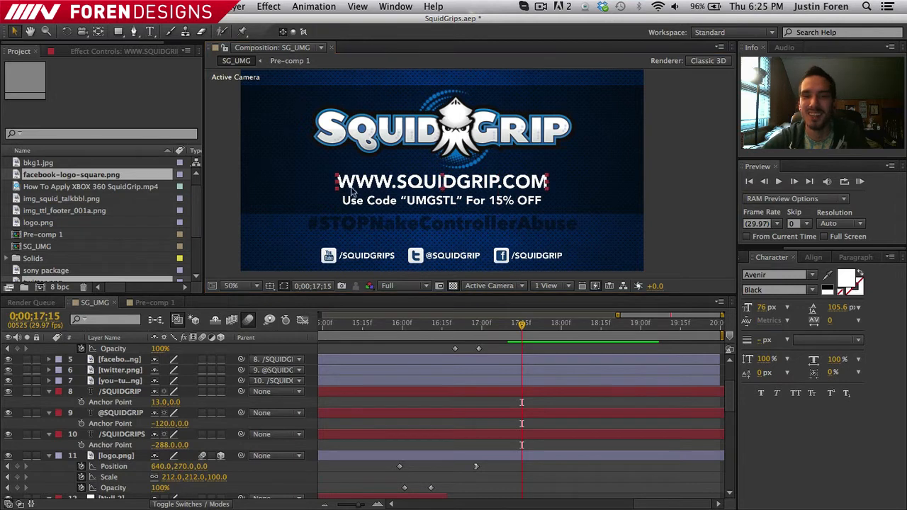
left_click(245, 215)
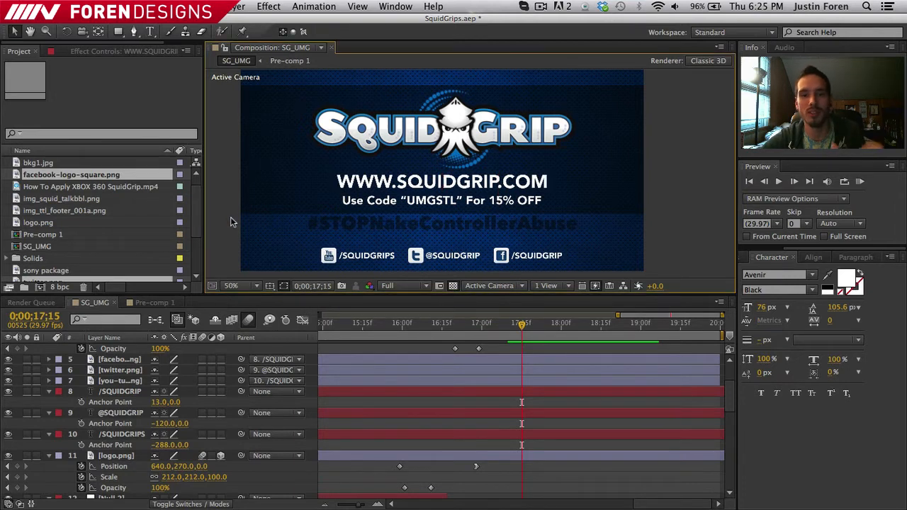
left_click(290, 216)
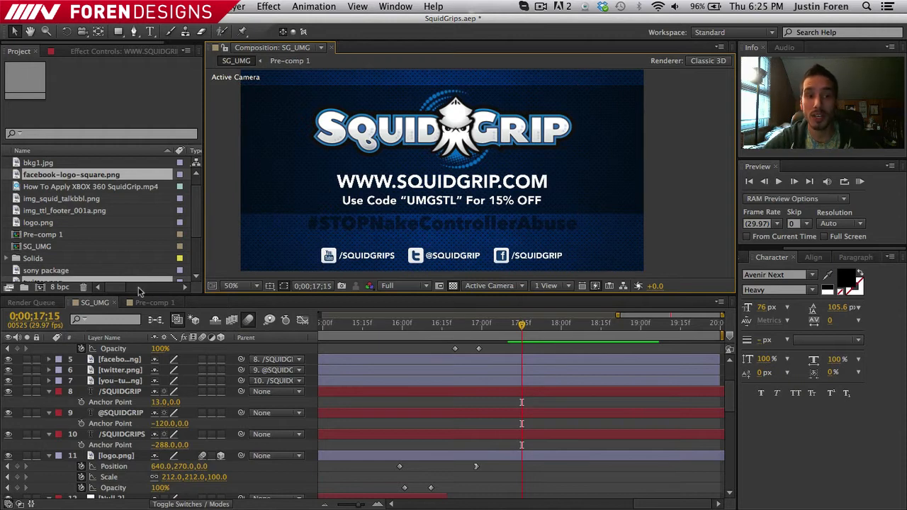
- Add the SG_UMG composition to the render queue
left_click(41, 299)
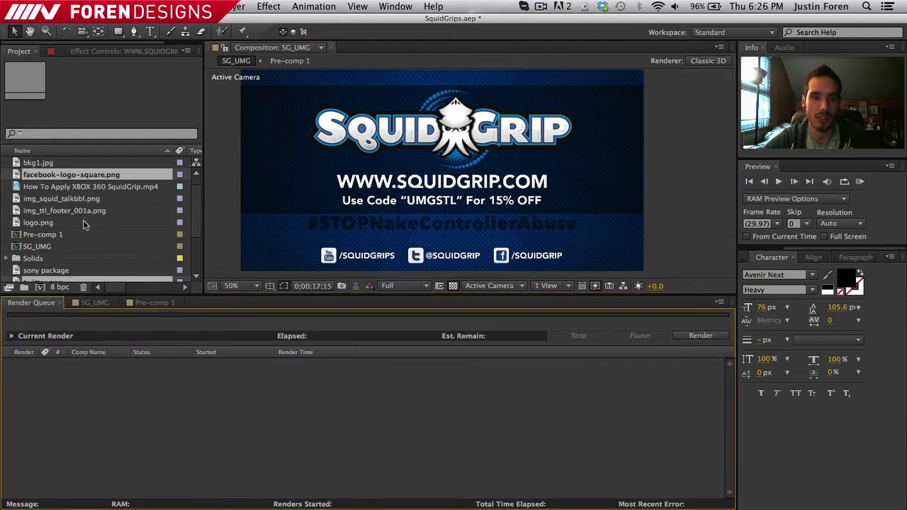
scroll(83, 221, "up", 1)
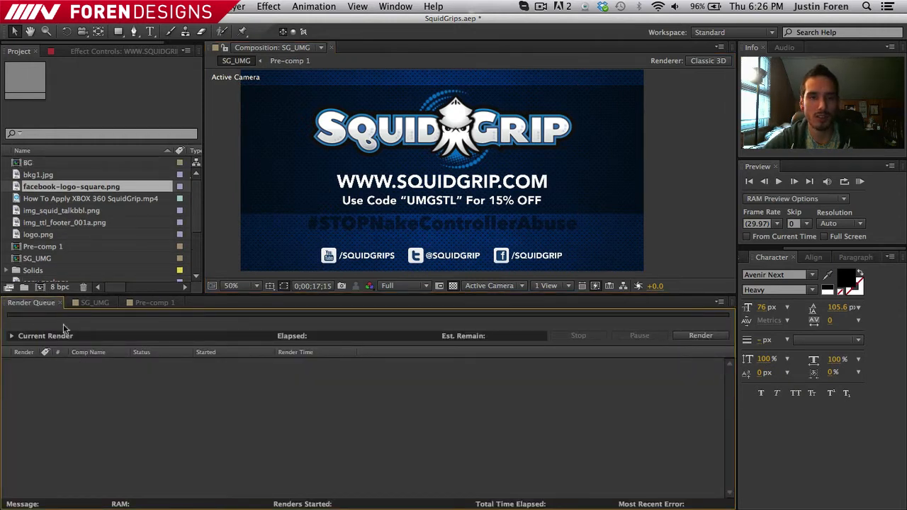
left_click(43, 261)
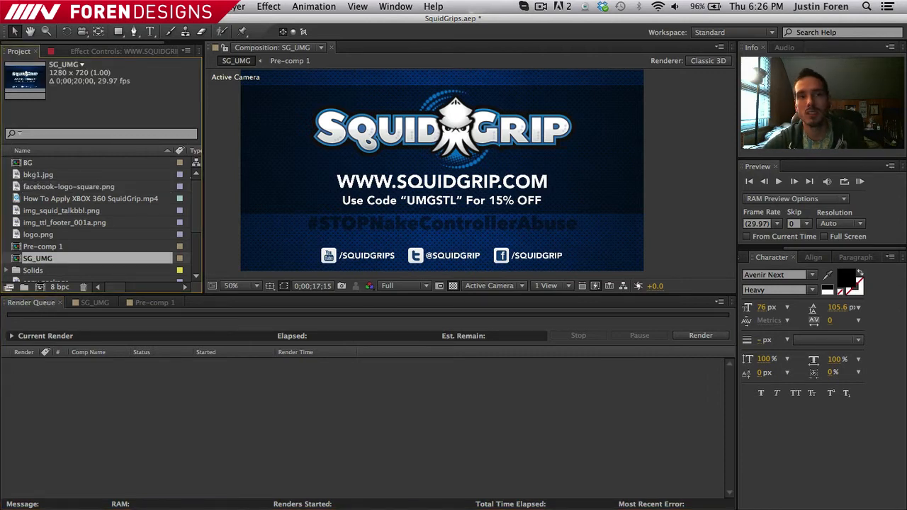
left_click(108, 6)
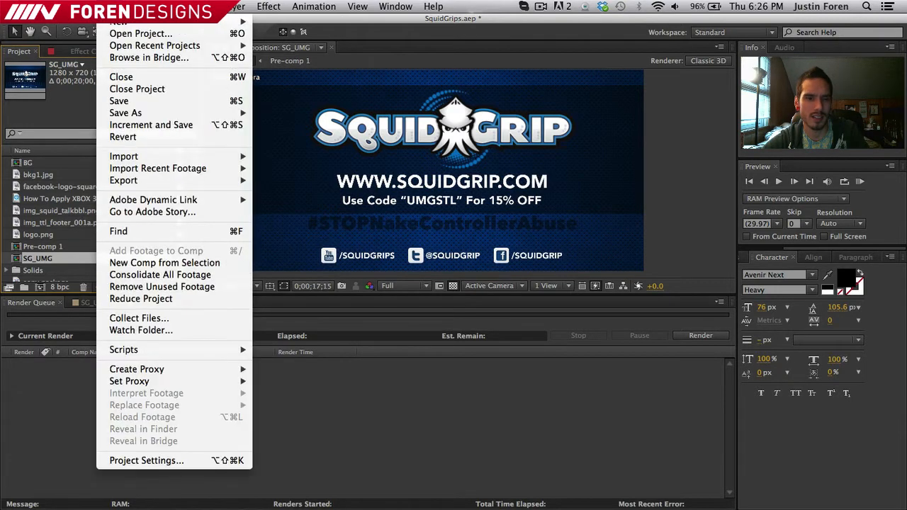
mouse_move(183, 6)
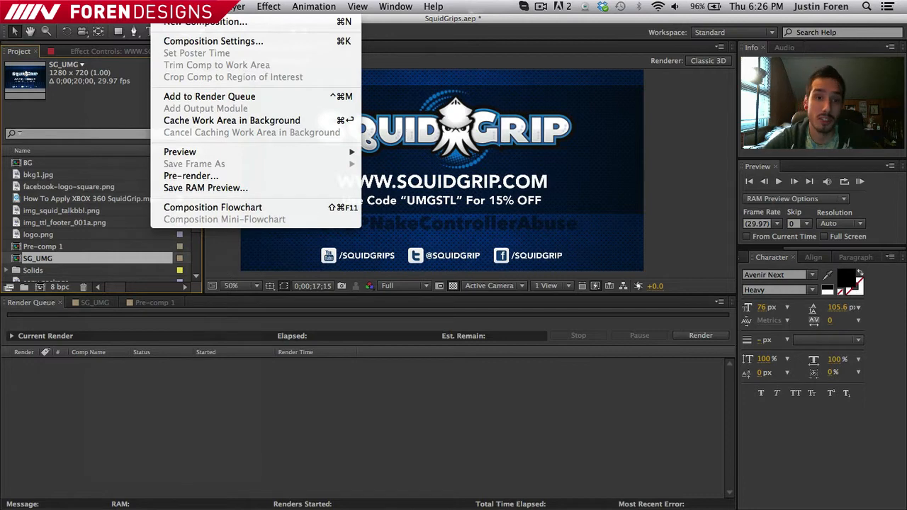
left_click(199, 96)
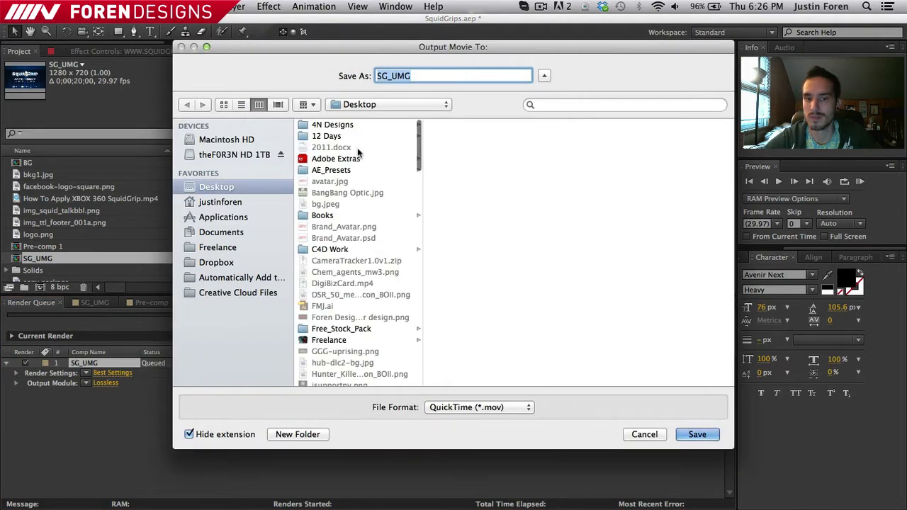
- Create a new folder named Renders inside the SquidGrips folder on the Desktop
scroll(379, 226, "down", 15)
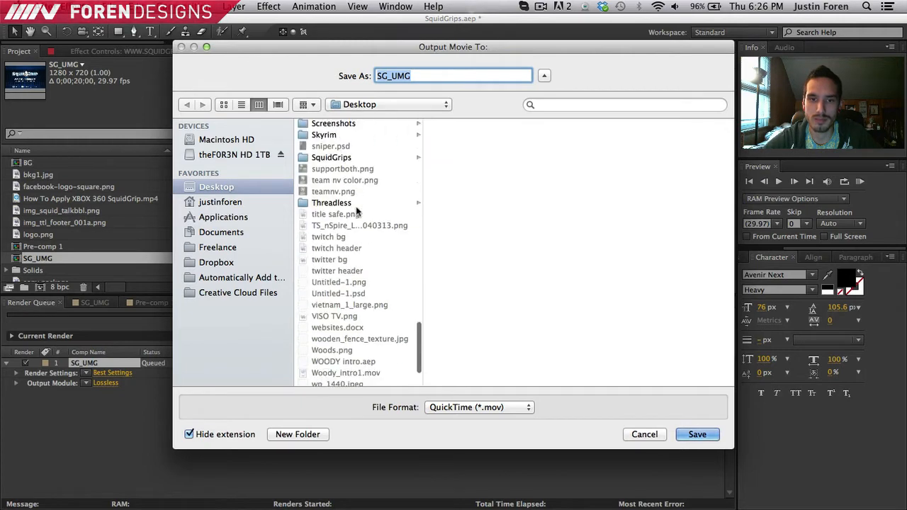
left_click(344, 190)
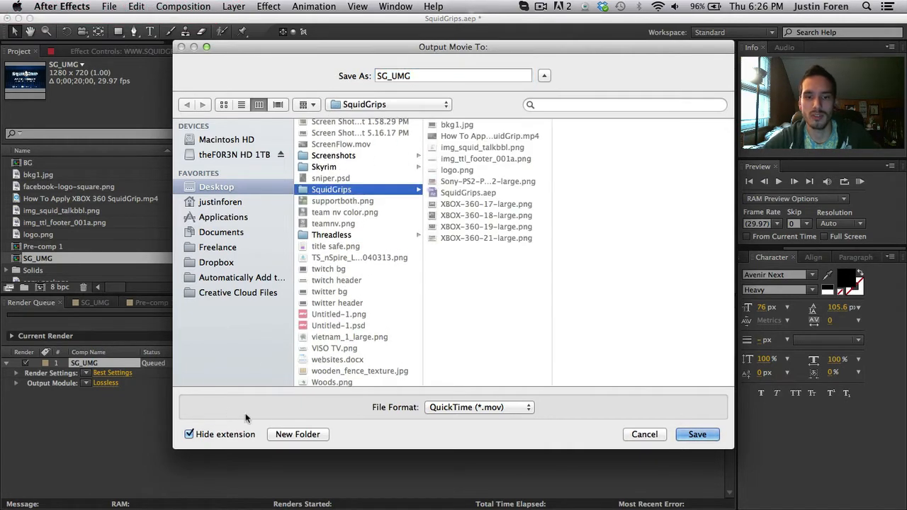
left_click(295, 435)
type("Re")
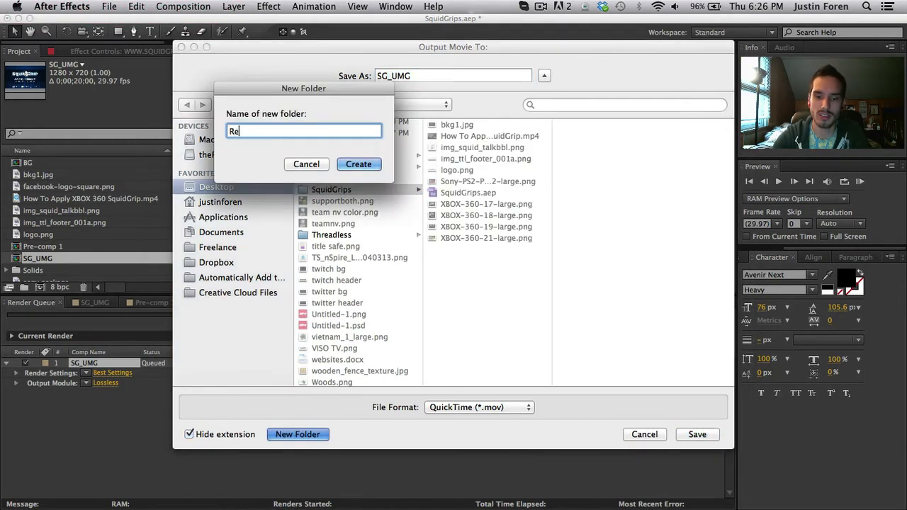
type("nders")
key("Return")
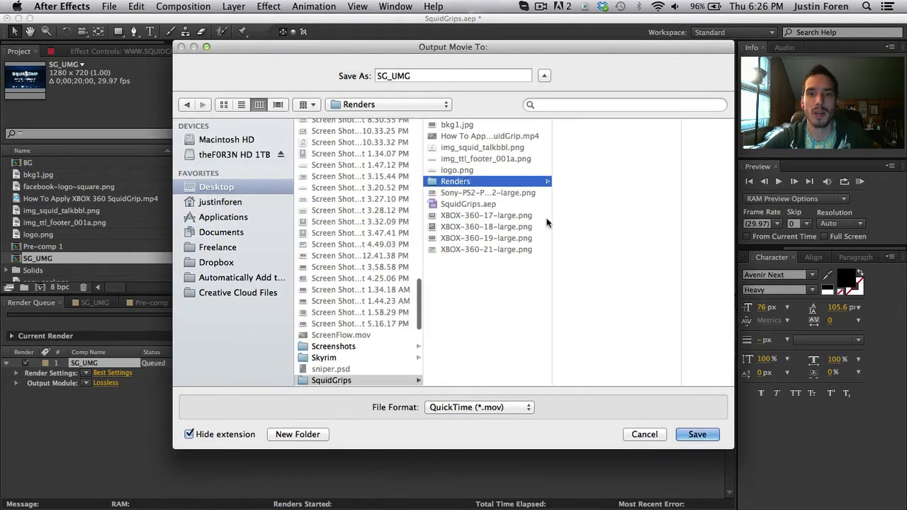
- Name the output movie SG_UMG_00 and save it into the Renders folder
left_click(436, 76)
type("_")
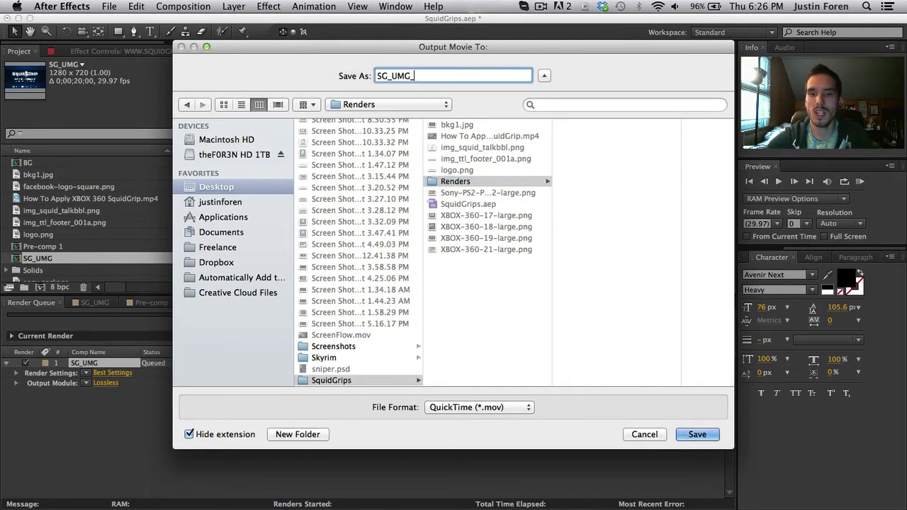
type("00")
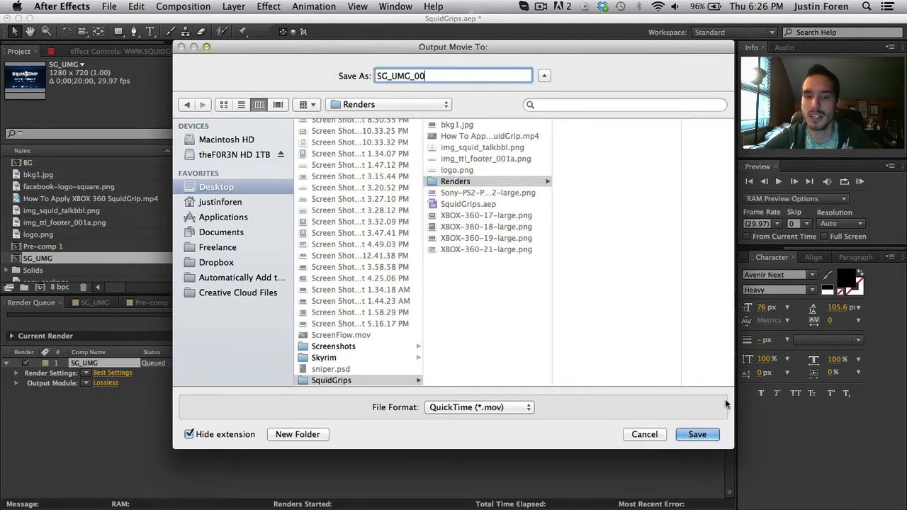
left_click(698, 434)
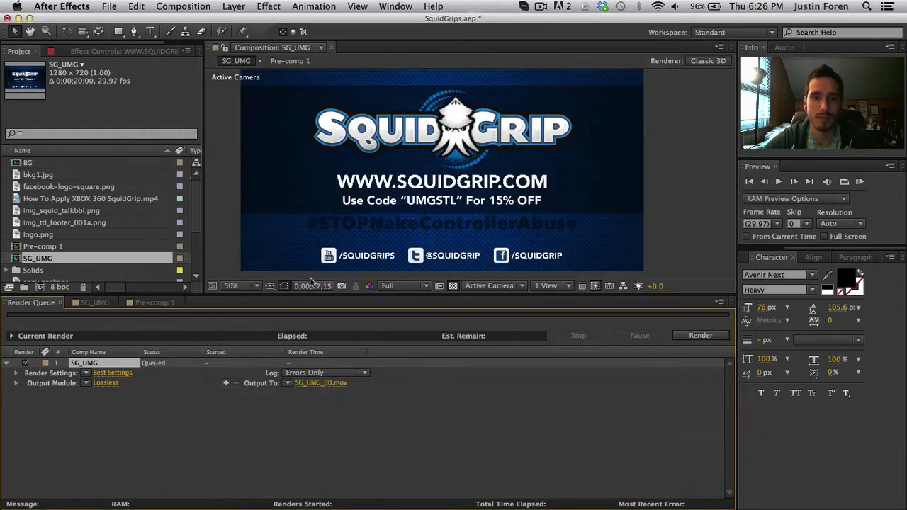
- Review the quality, resolution, disk cache and proxy use options in the render settings
left_click(102, 373)
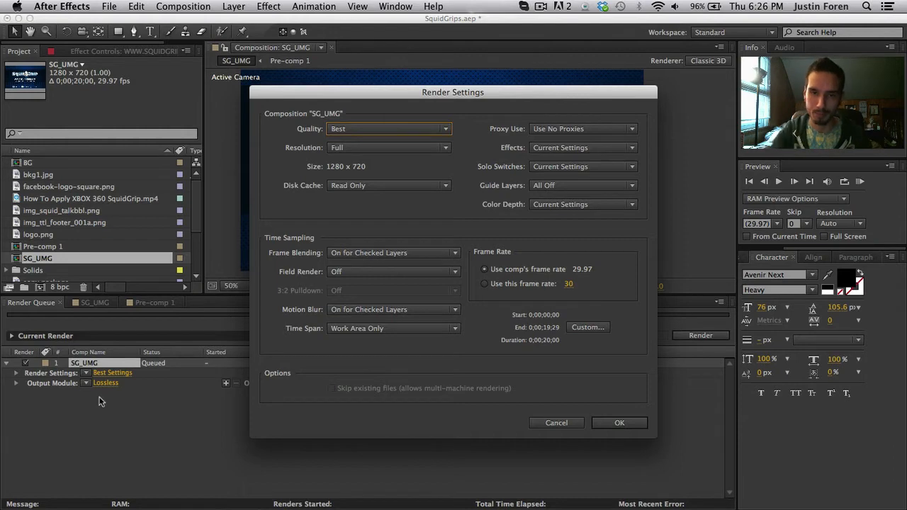
left_click(447, 129)
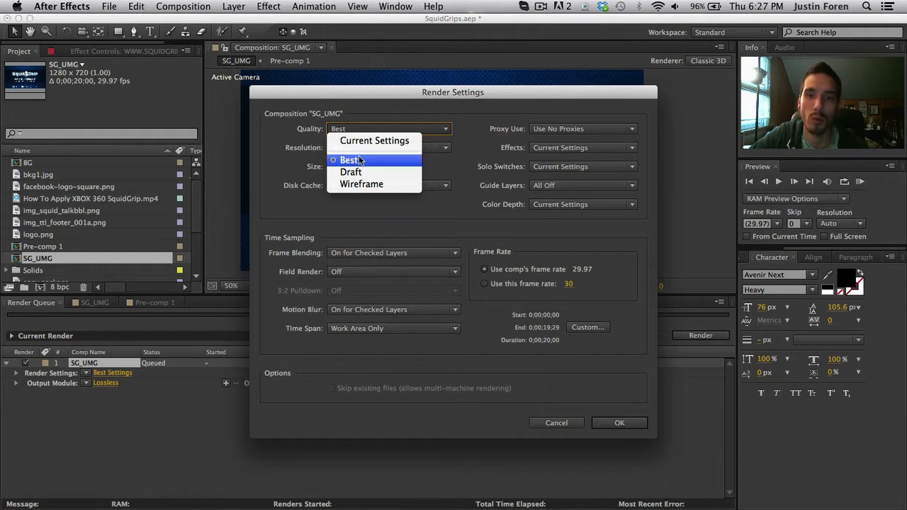
left_click(381, 205)
left_click(427, 147)
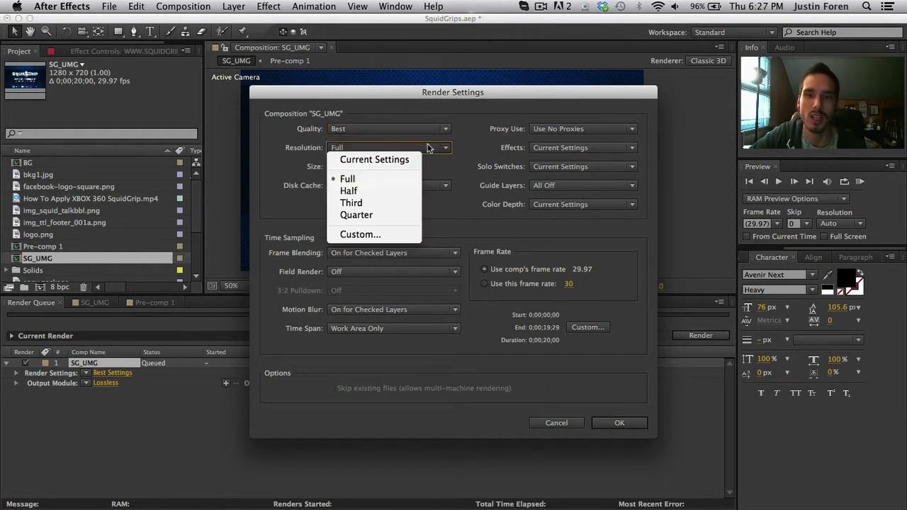
left_click(458, 170)
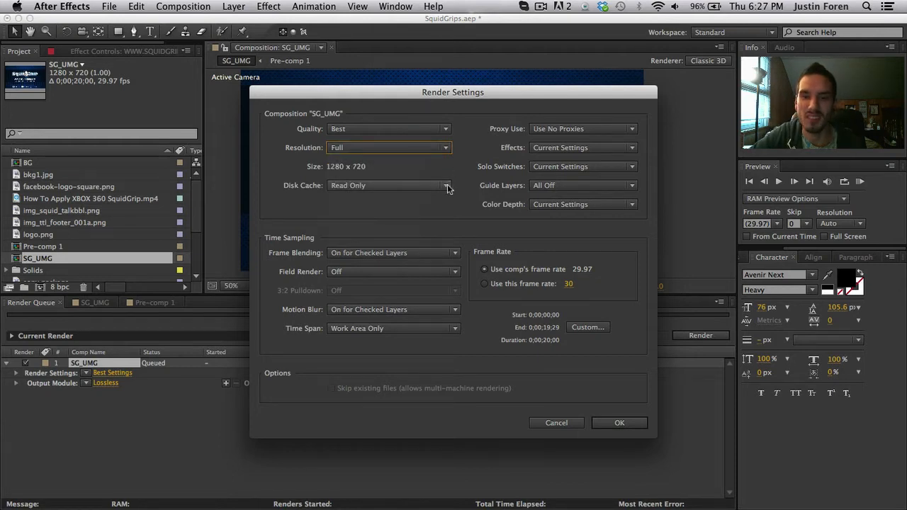
left_click(447, 186)
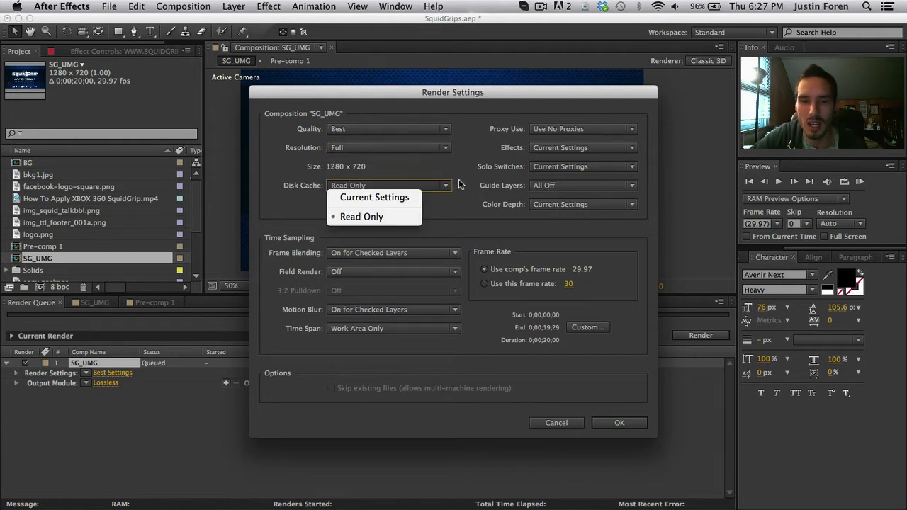
left_click(458, 184)
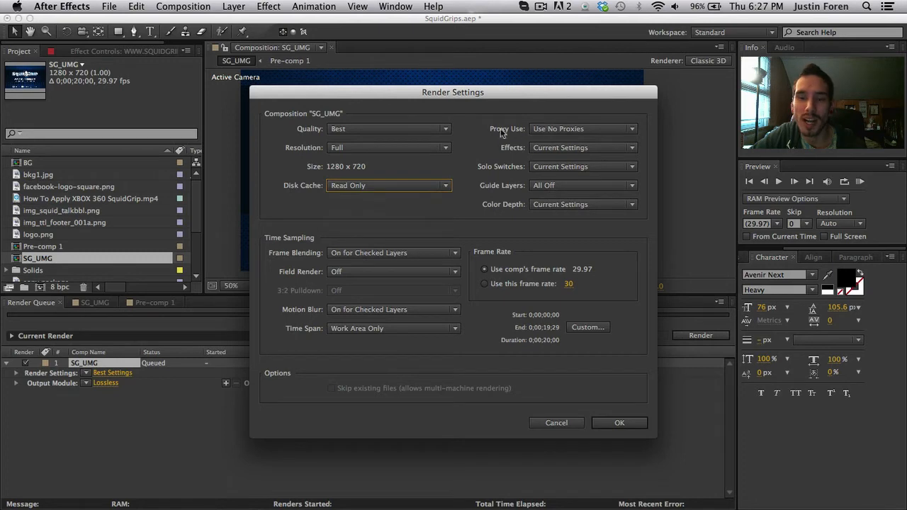
left_click(605, 130)
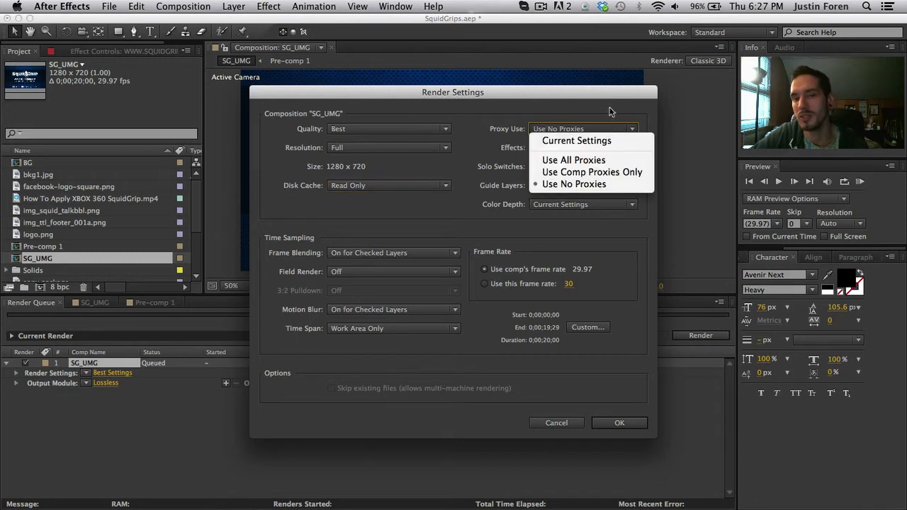
left_click(610, 115)
- Review the effects, solo switches, guide layers and time span options and confirm the render settings
left_click(610, 148)
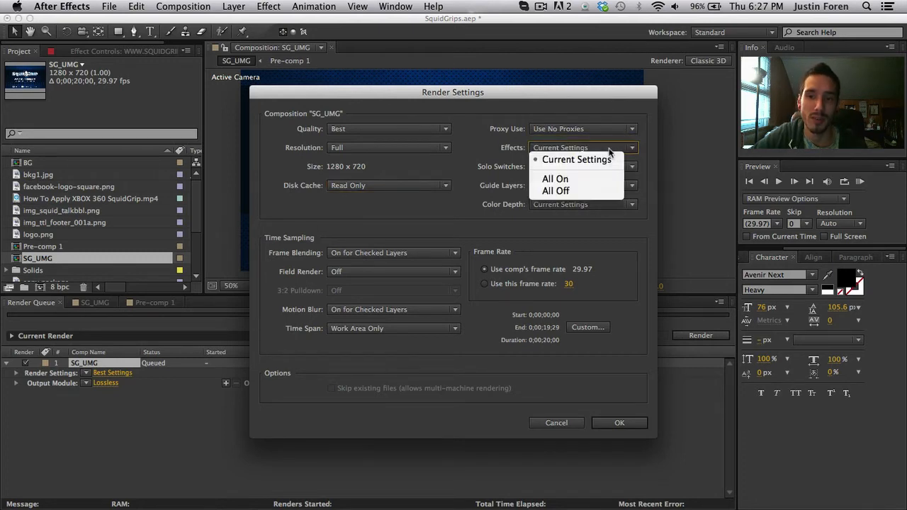
left_click(594, 111)
left_click(578, 169)
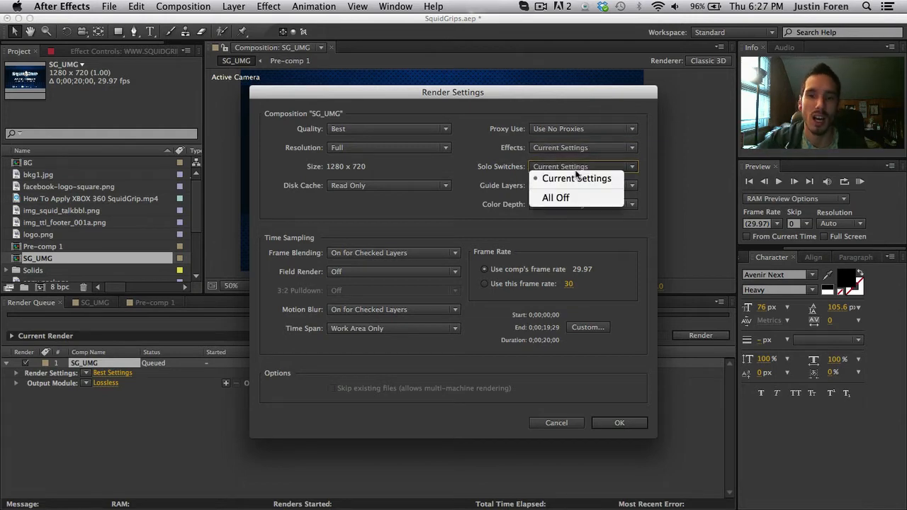
left_click(467, 171)
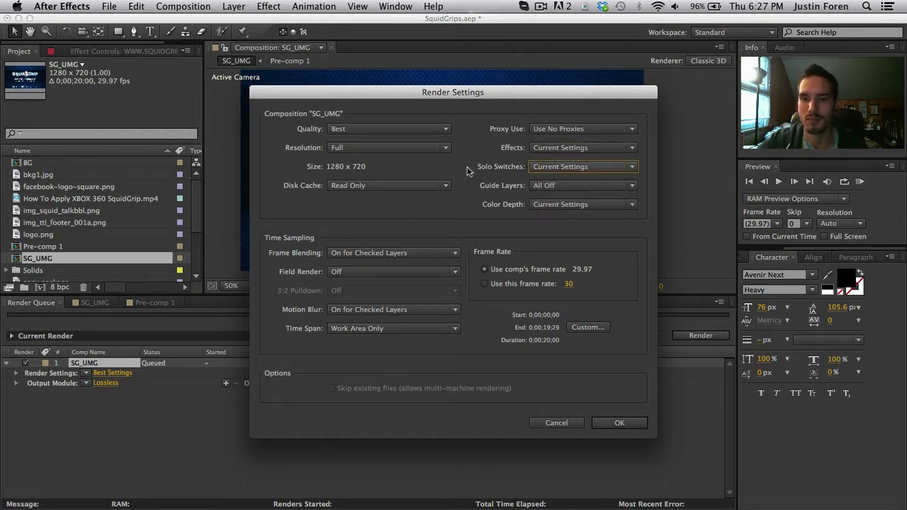
left_click(566, 186)
left_click(555, 216)
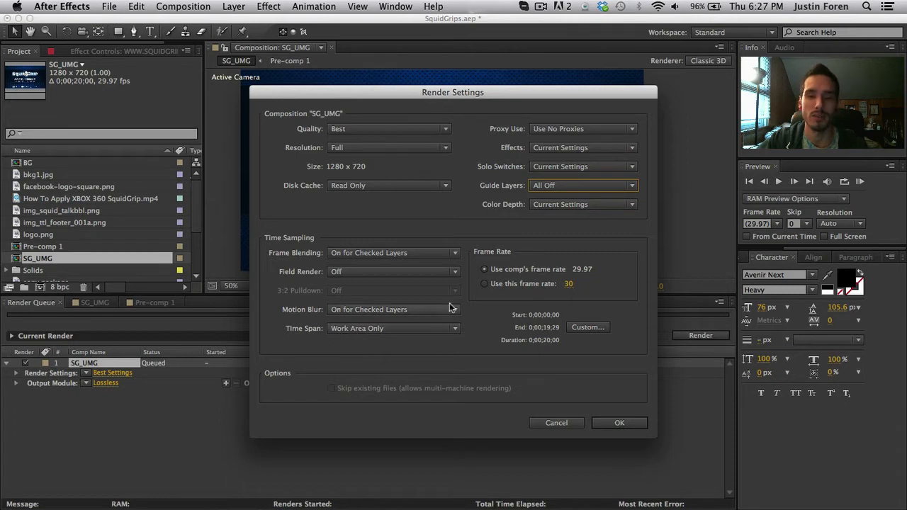
left_click(432, 329)
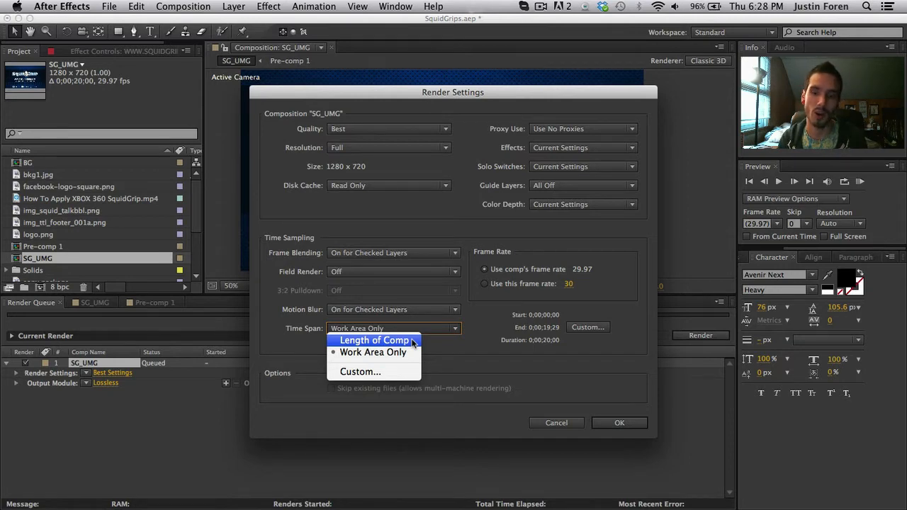
left_click(479, 356)
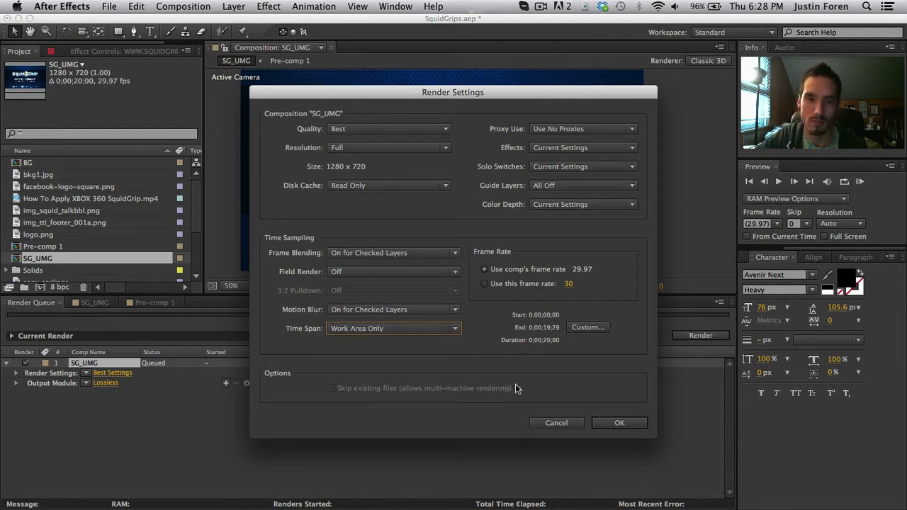
left_click(615, 422)
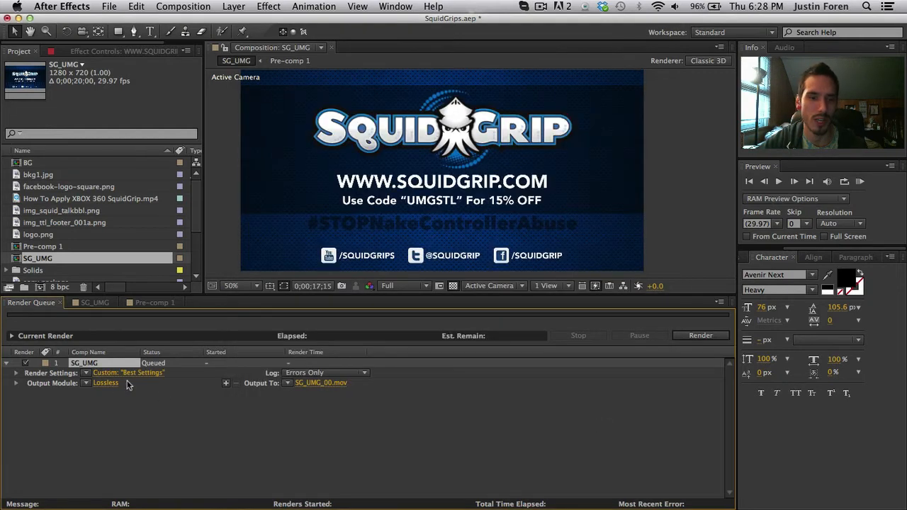
- Open the output module's QuickTime format options and set the video codec to H.264
left_click(105, 383)
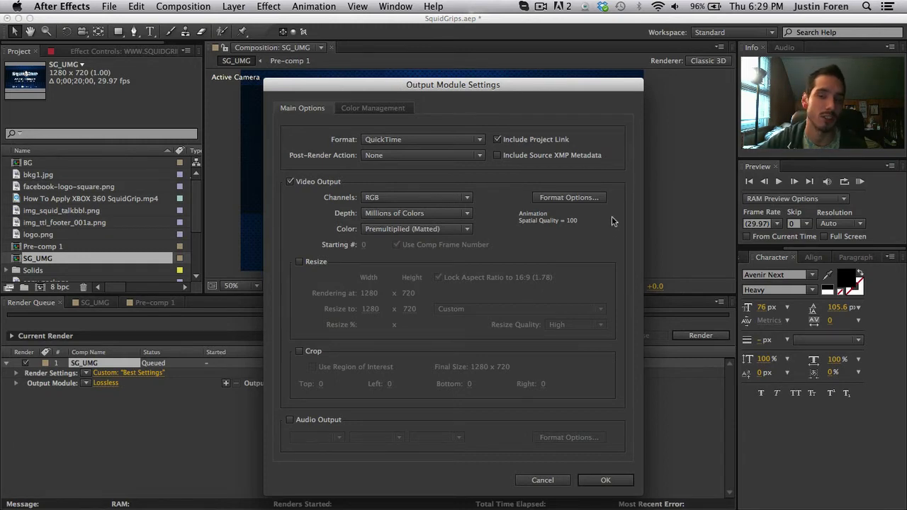
left_click(560, 197)
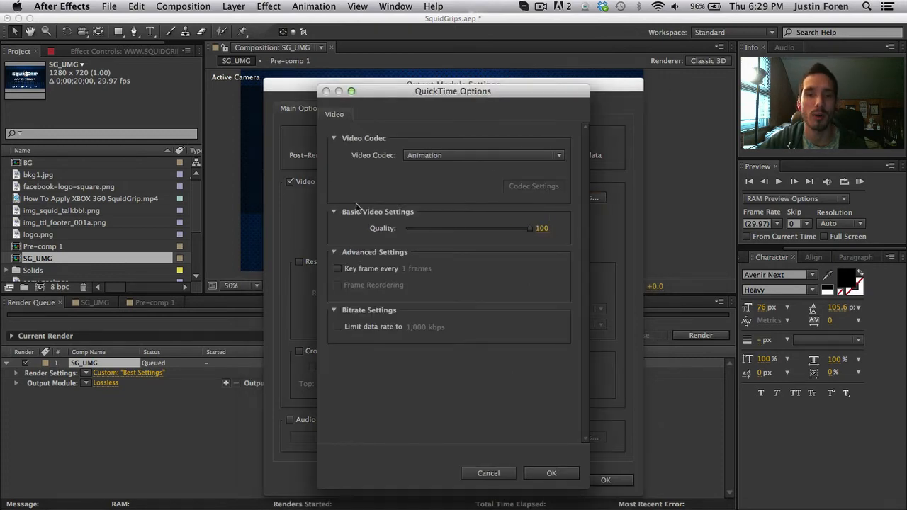
left_click(558, 157)
scroll(532, 224, "down", 15)
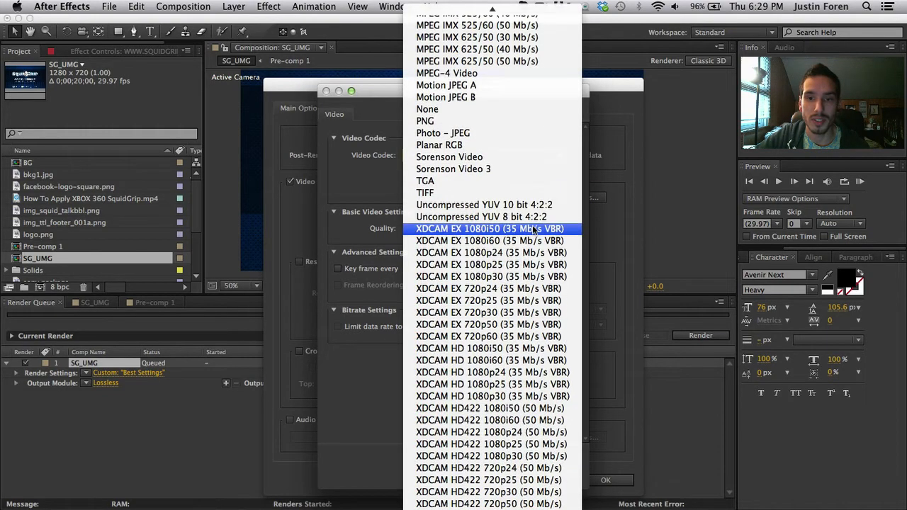
scroll(531, 447, "up", 15)
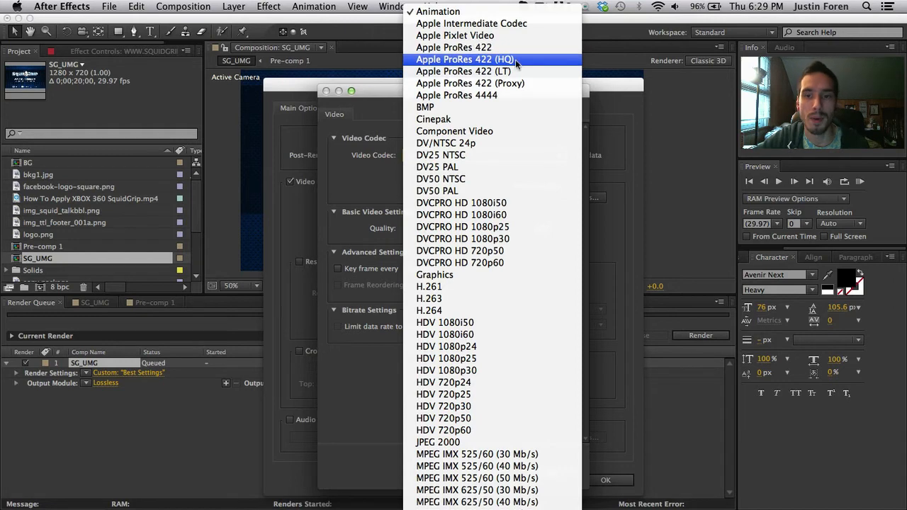
scroll(502, 113, "down", 3)
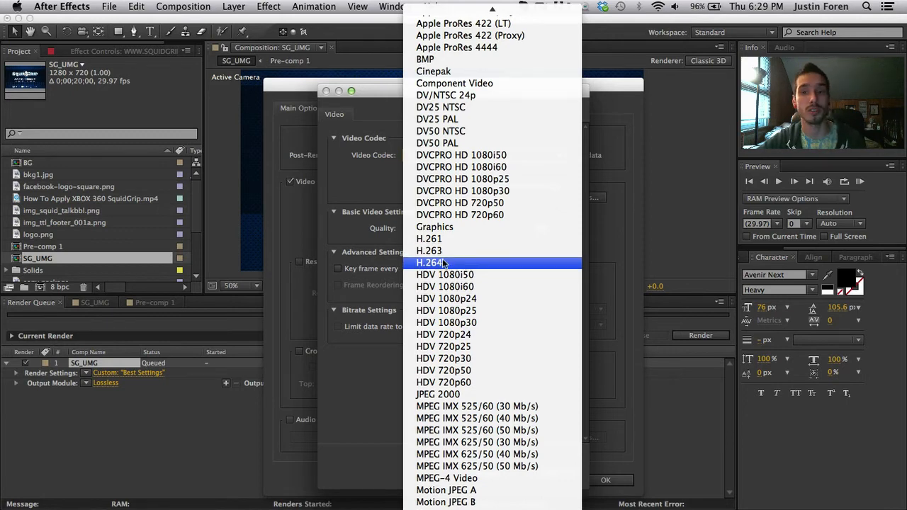
scroll(442, 263, "up", 3)
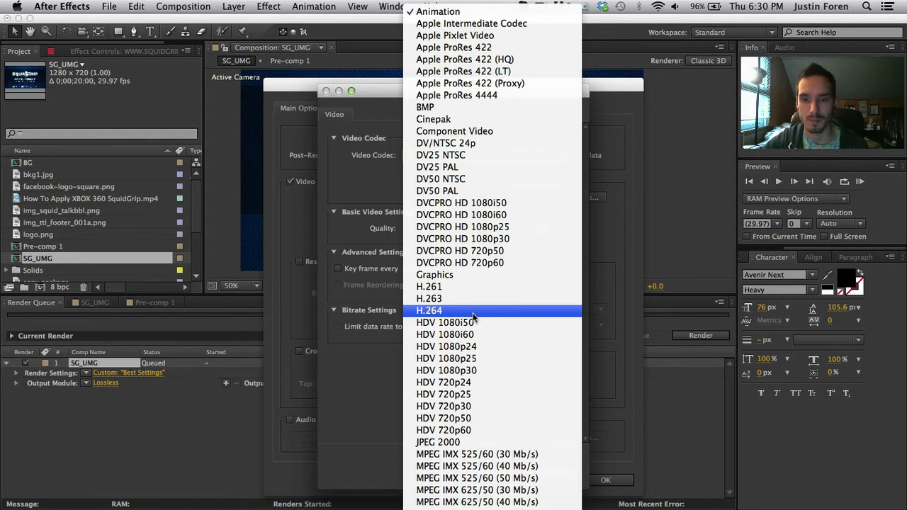
scroll(474, 316, "down", 10)
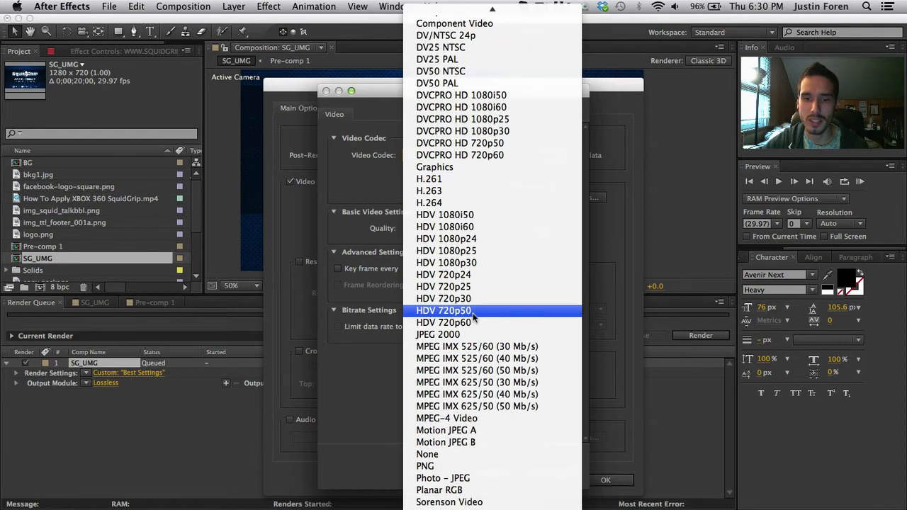
scroll(473, 317, "down", 2)
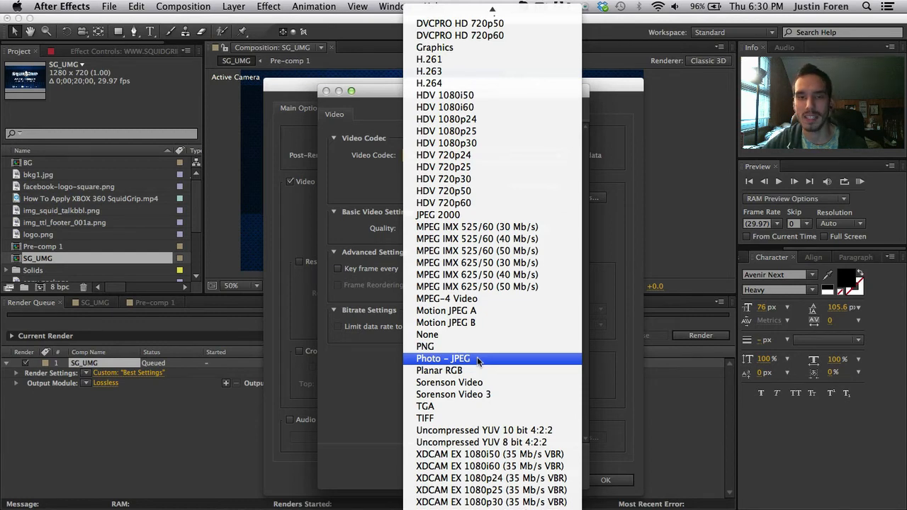
left_click(448, 85)
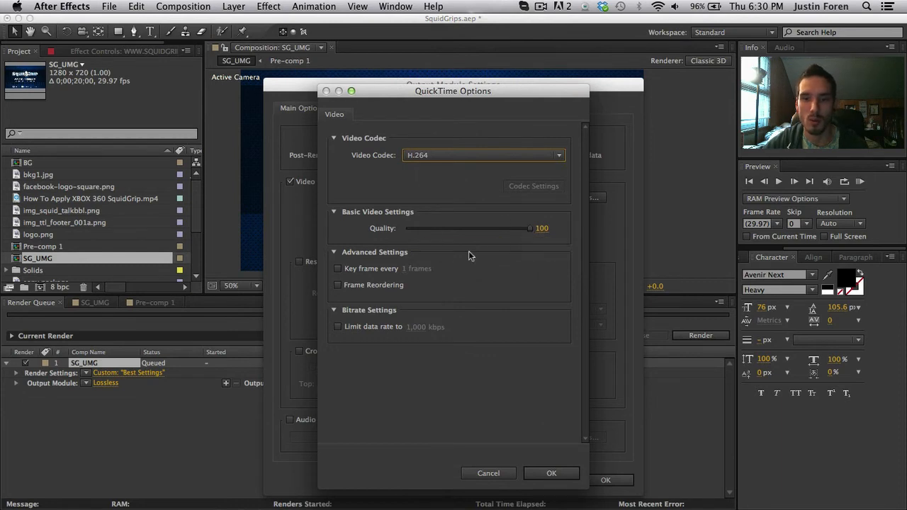
- Limit the data rate to 10,000 kbps and confirm the QuickTime options and output module settings
left_click(337, 327)
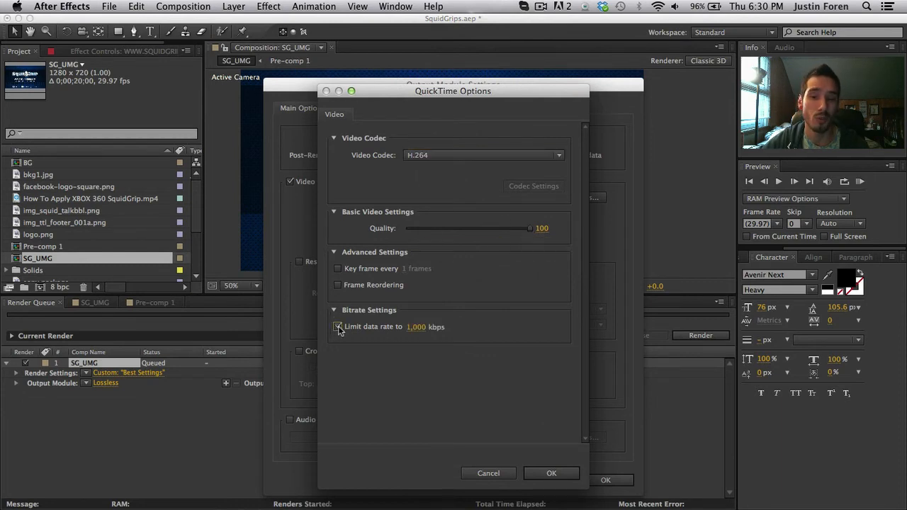
left_click(415, 327)
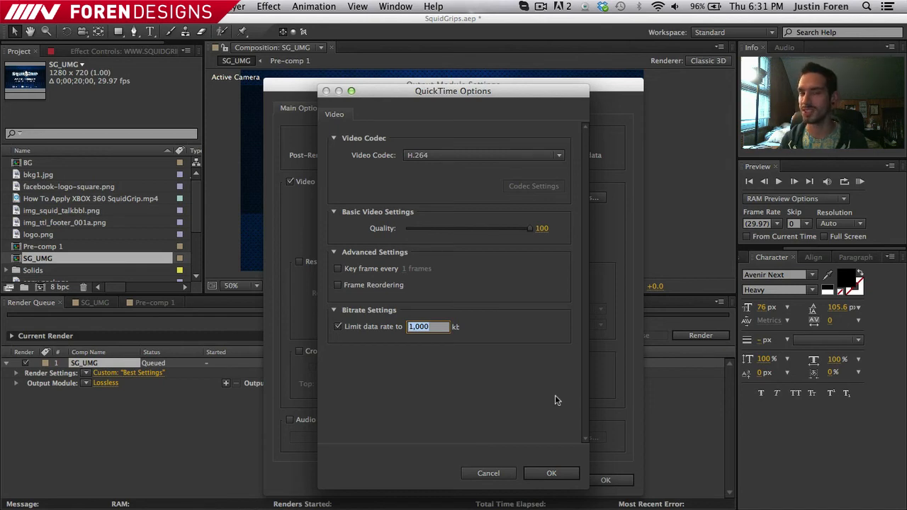
type("1")
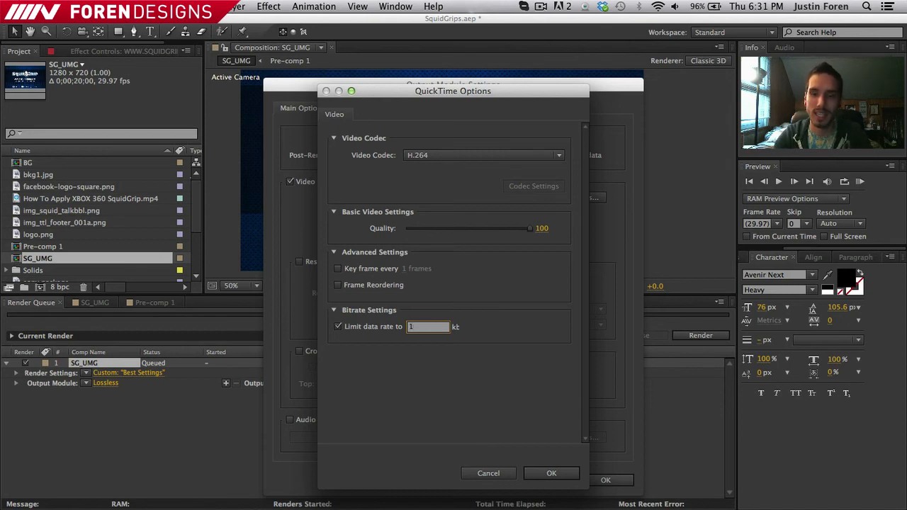
type("0,000")
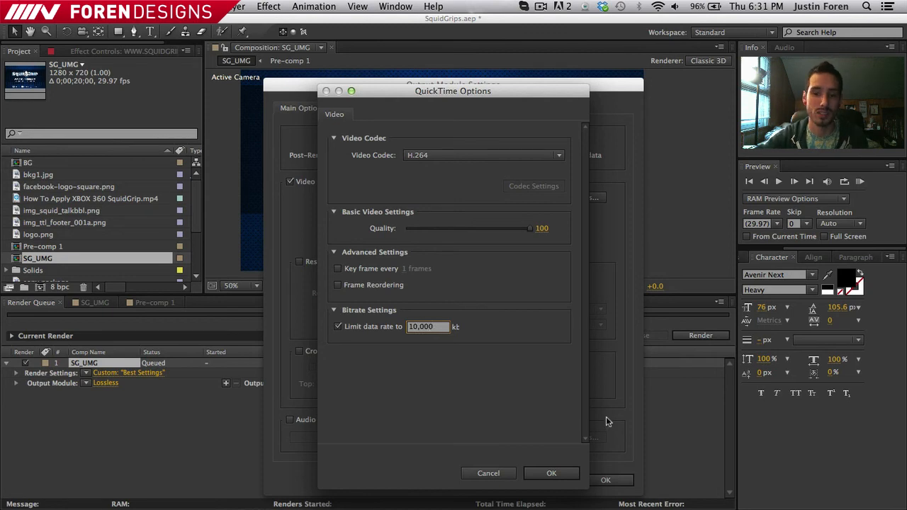
left_click(557, 473)
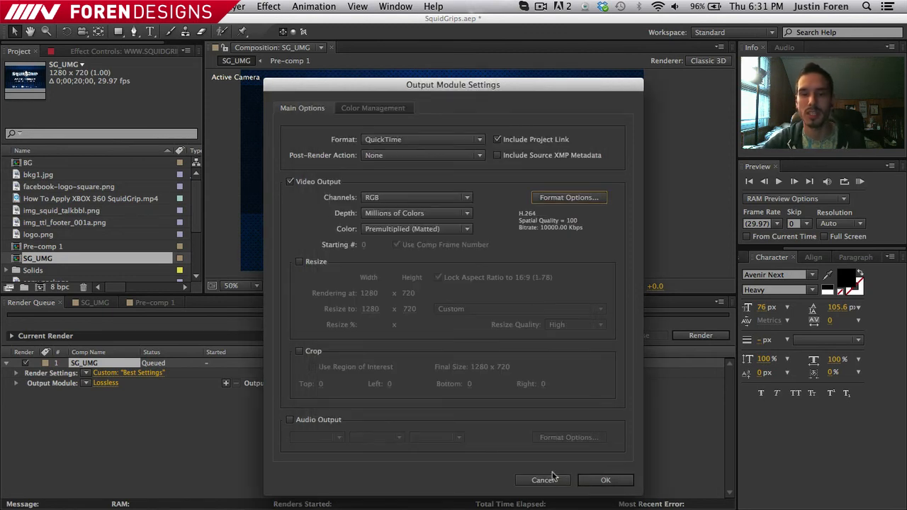
left_click(604, 480)
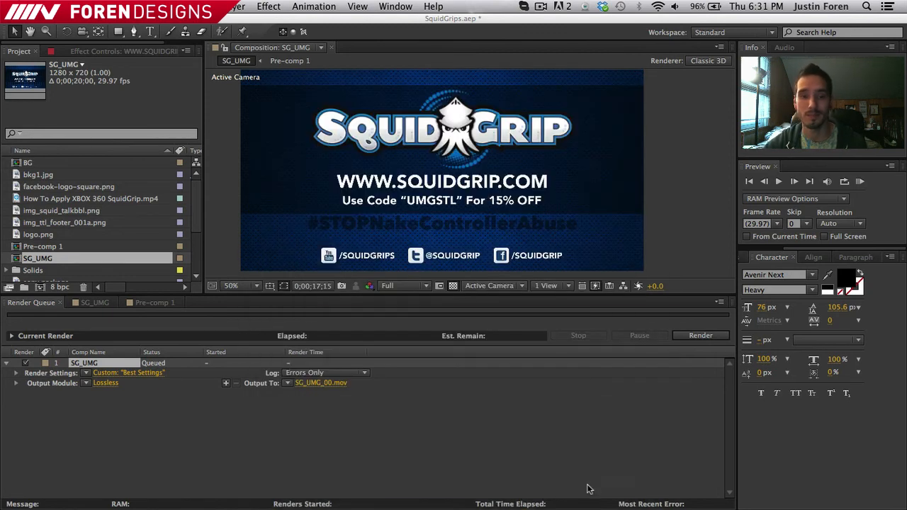